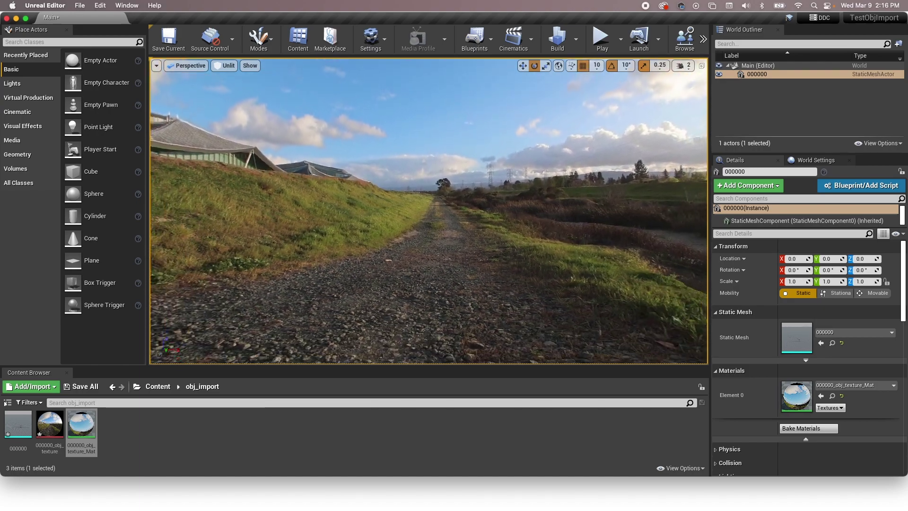
Step: Fly along the textured gravel pathway mesh, viewing it past its edge and from underneath
middle_drag(429, 211, 421, 235)
right_drag(429, 211, 419, 194)
key(w)
key(s)
key(w)
key(w)
right_drag(569, 278, 570, 279)
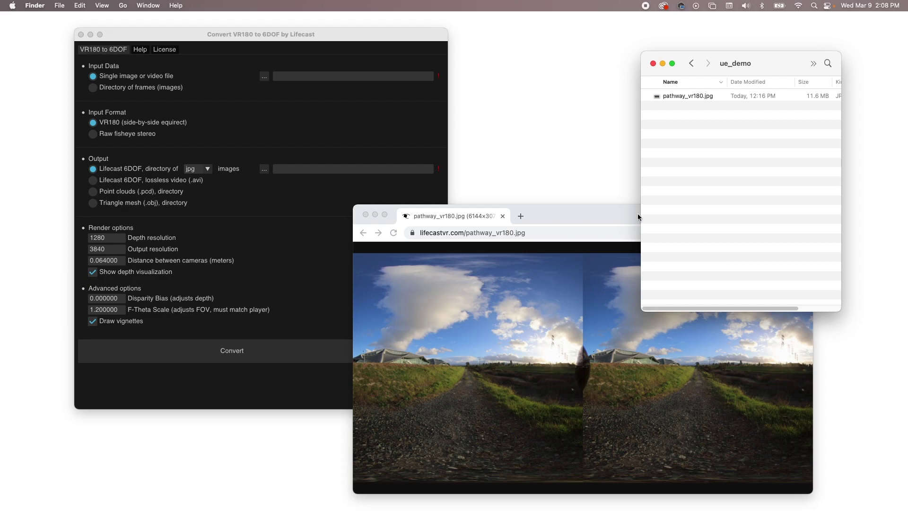
Step: Close the browser, Quick Look pathway_vr180.jpg, and bring the VR180-to-6DOF converter forward
click(367, 215)
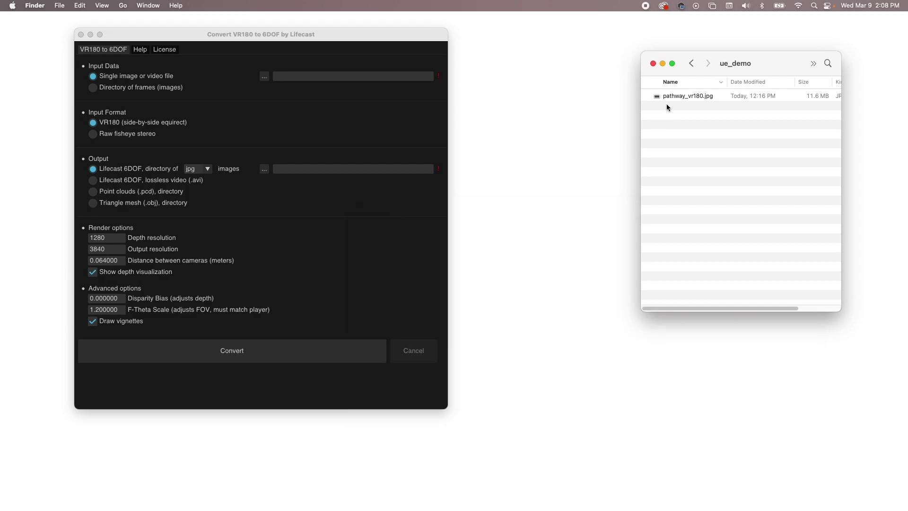
click(672, 97)
key(space)
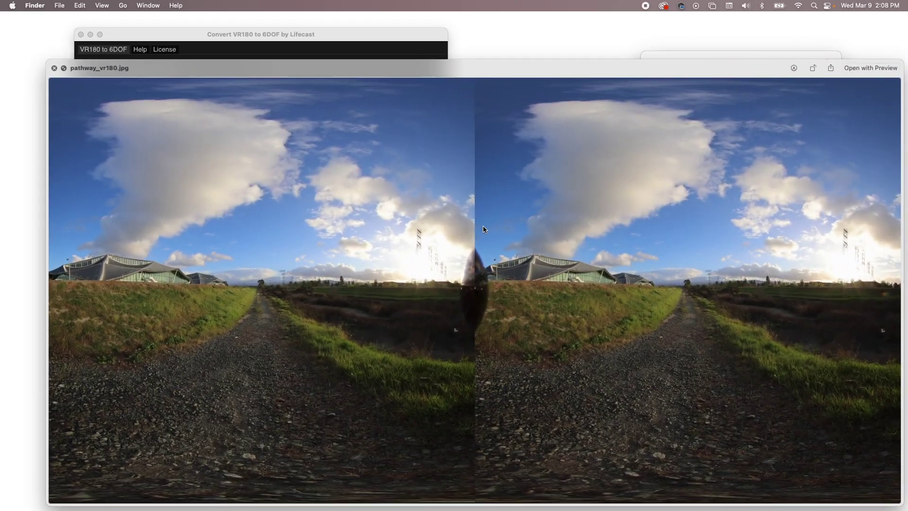
key(space)
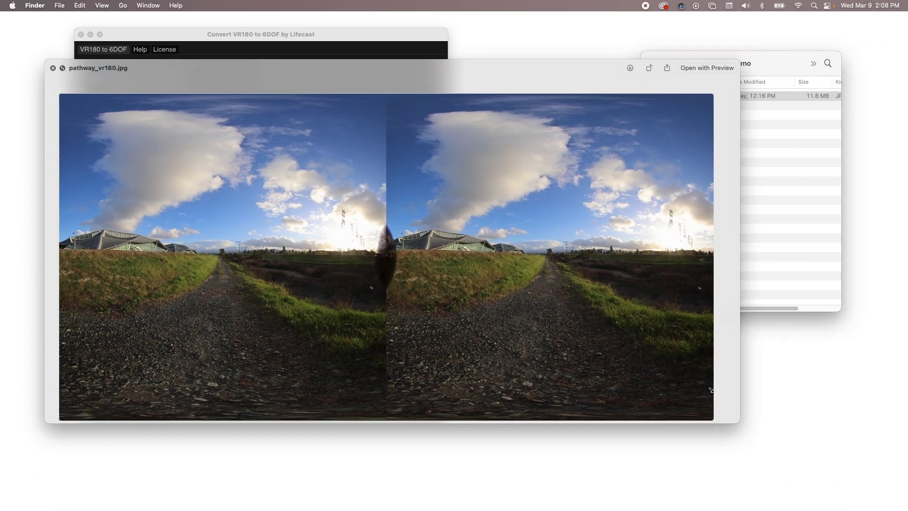
click(278, 36)
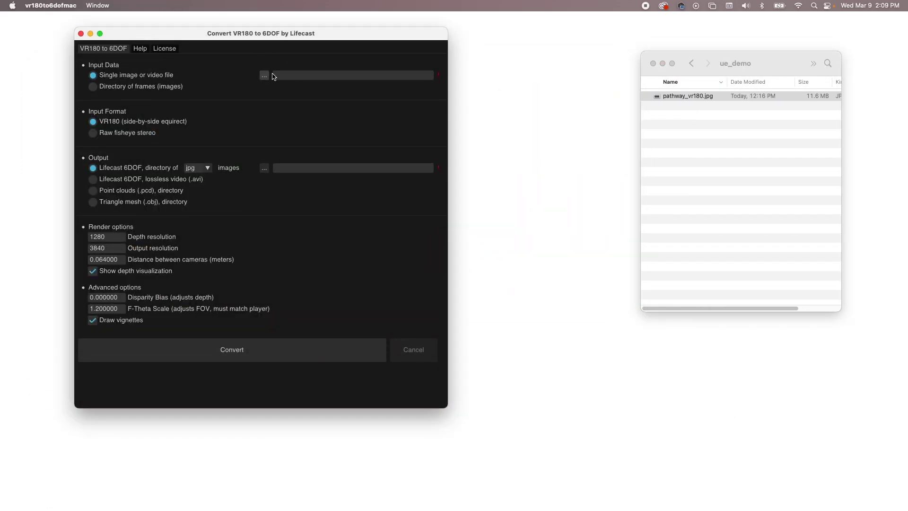
Step: Convert pathway_vr180.jpg to a Triangle mesh (.obj) output into the ue_demo folder
click(264, 75)
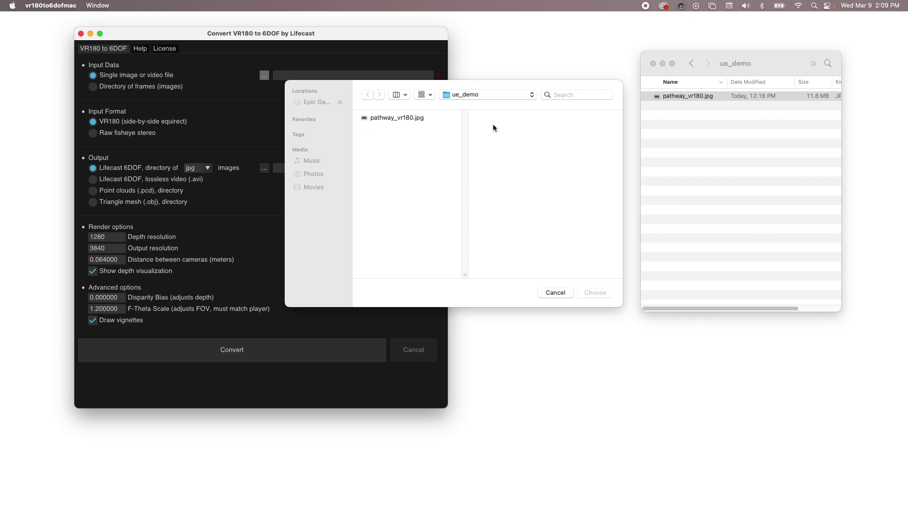
click(398, 117)
click(609, 291)
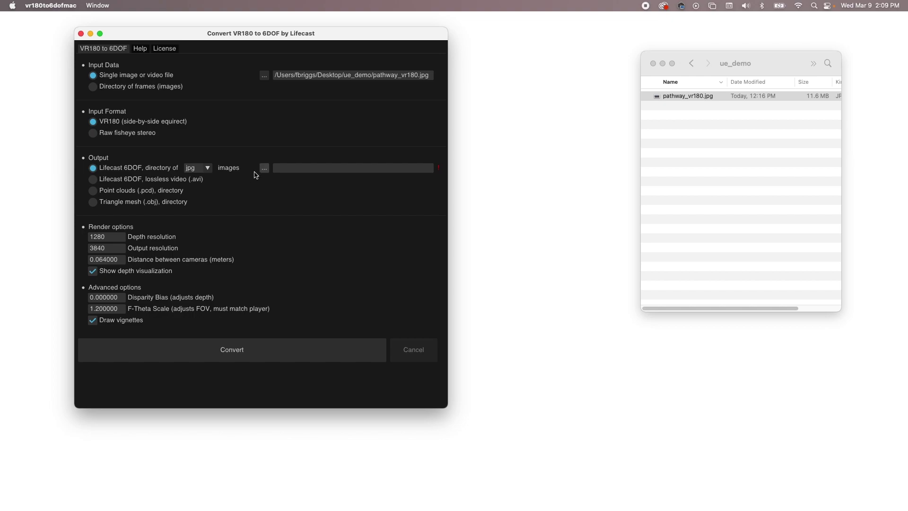
click(116, 204)
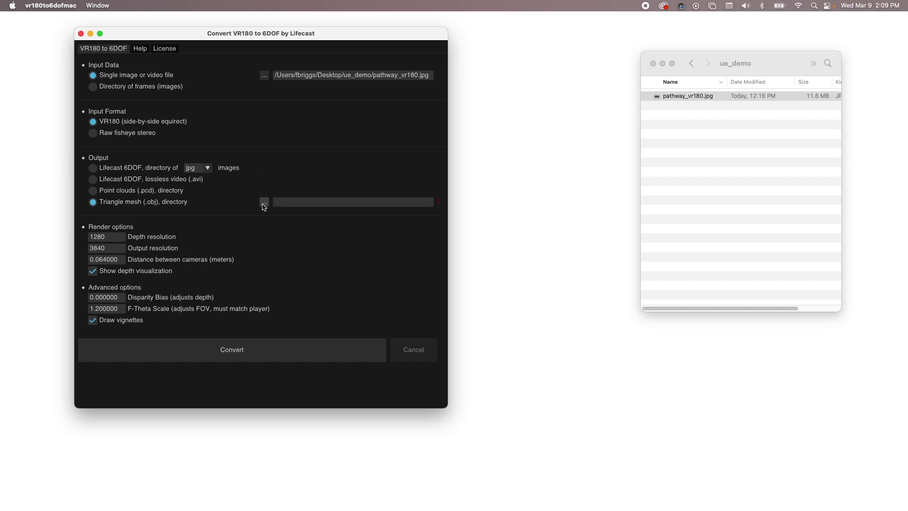
click(264, 203)
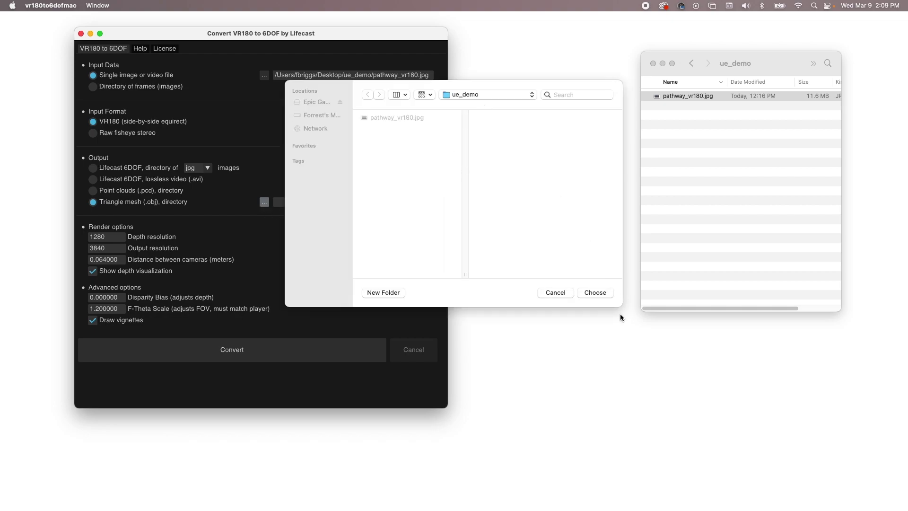
click(597, 292)
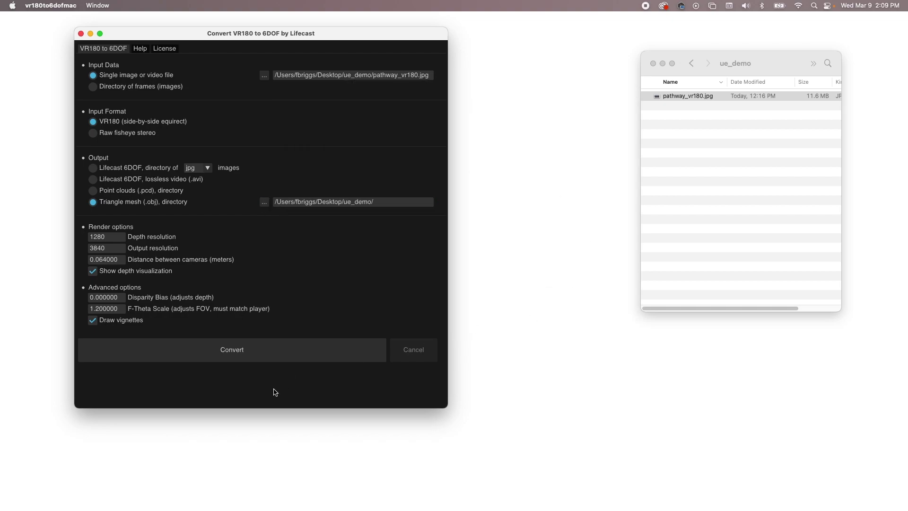
click(234, 355)
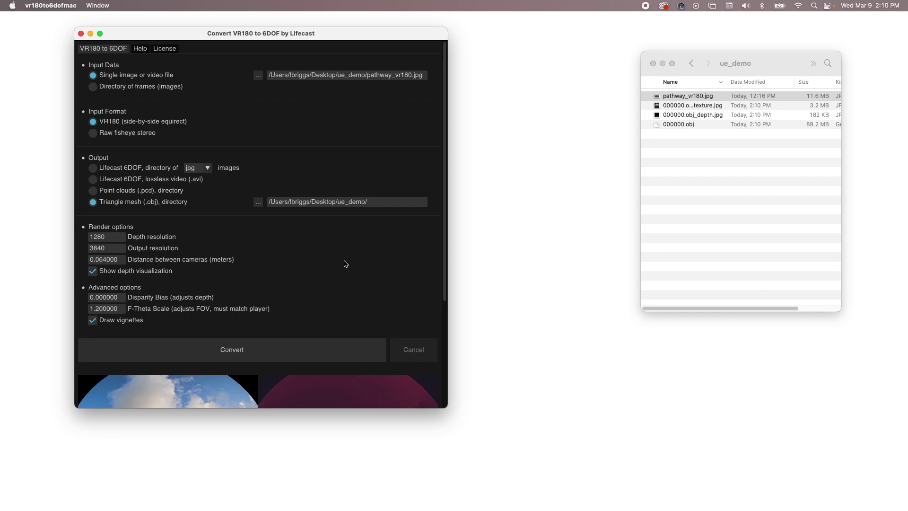
Step: Scroll to the fisheye and depth previews, then select 000000.obj among the generated files in ue_demo
scroll(352, 257, down, 5)
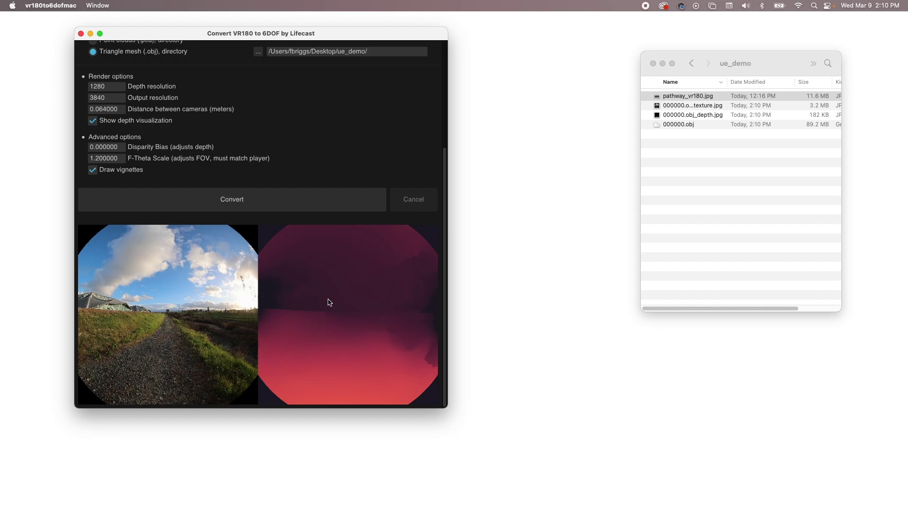
click(764, 200)
drag(738, 110, 735, 138)
click(723, 172)
click(693, 126)
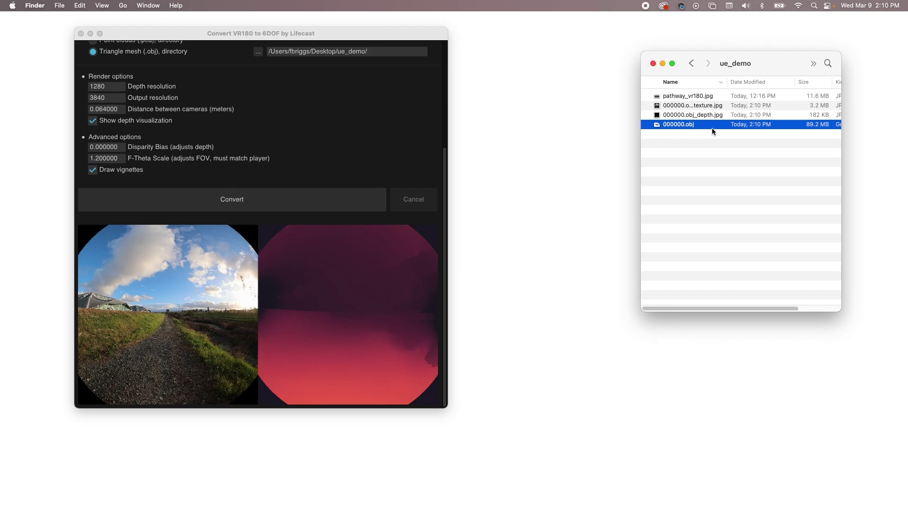
Step: Preview the generated texture and depth JPGs, then return to Unreal Editor
click(733, 105)
key(space)
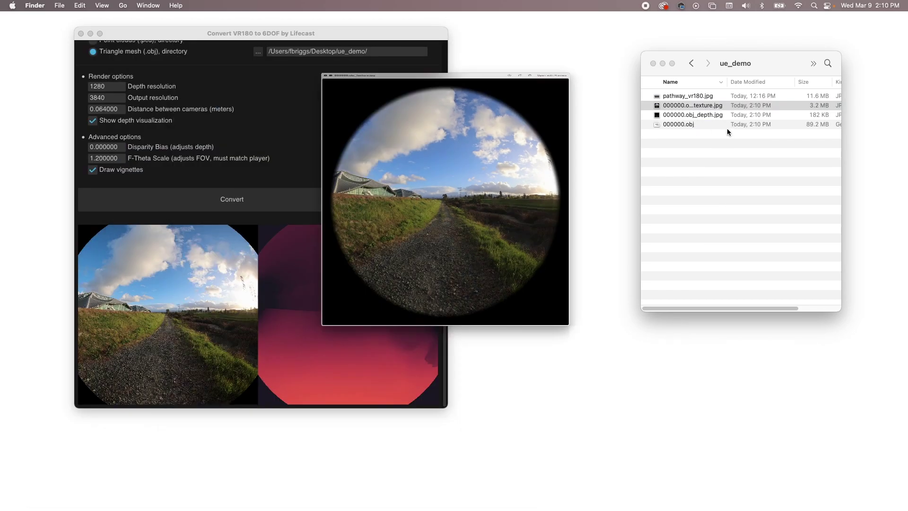
key(space)
click(722, 114)
key(space)
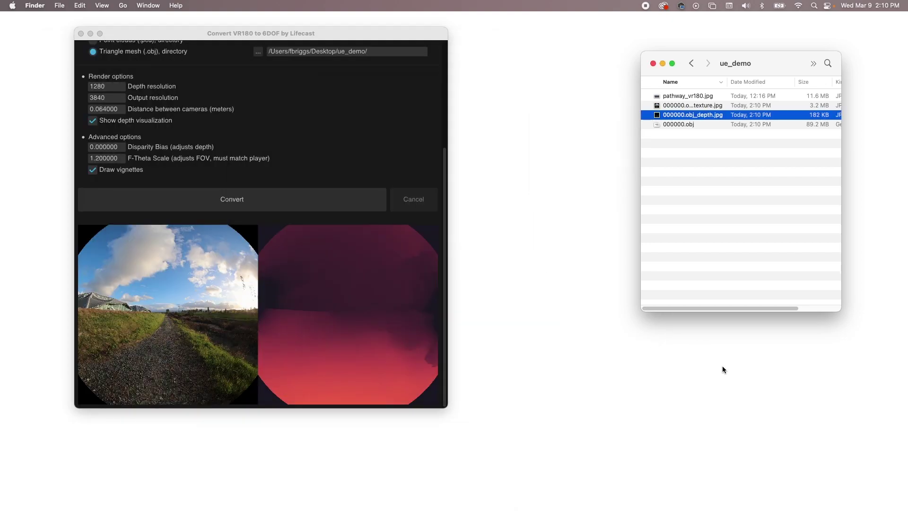
mouse_move(634, 509)
click(612, 496)
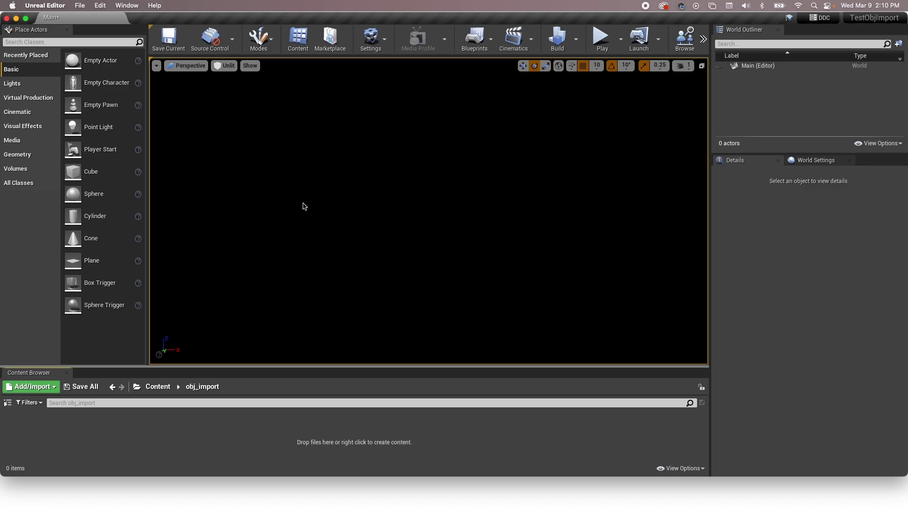
Step: Keep the viewport Unlit and drag 000000.obj from ue_demo into the Content Browser
click(227, 68)
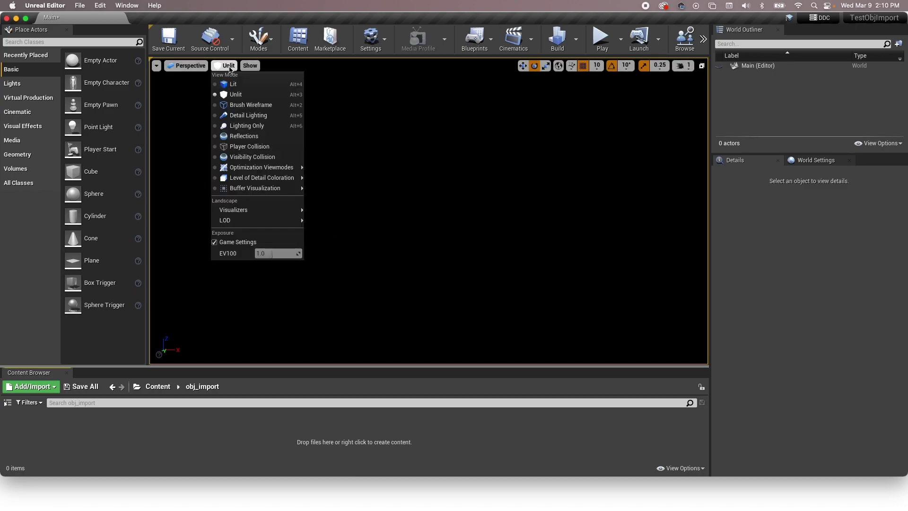
click(239, 94)
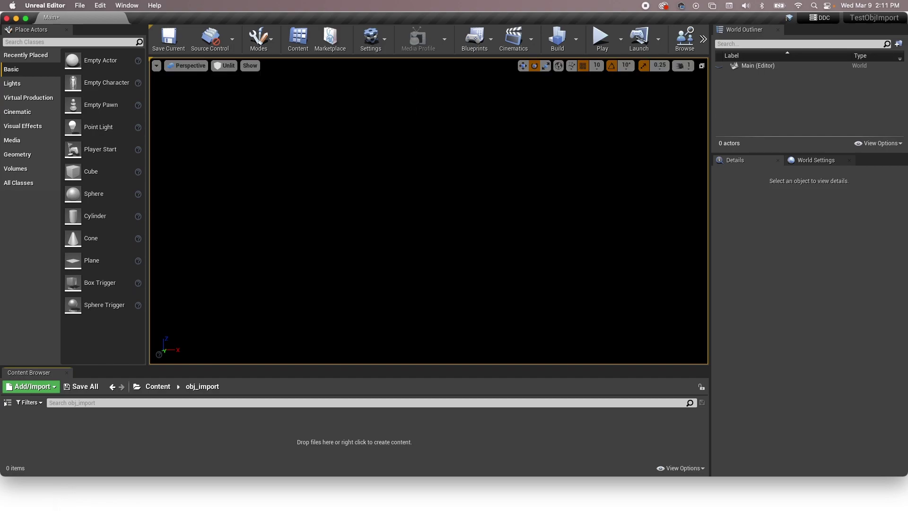
click(30, 494)
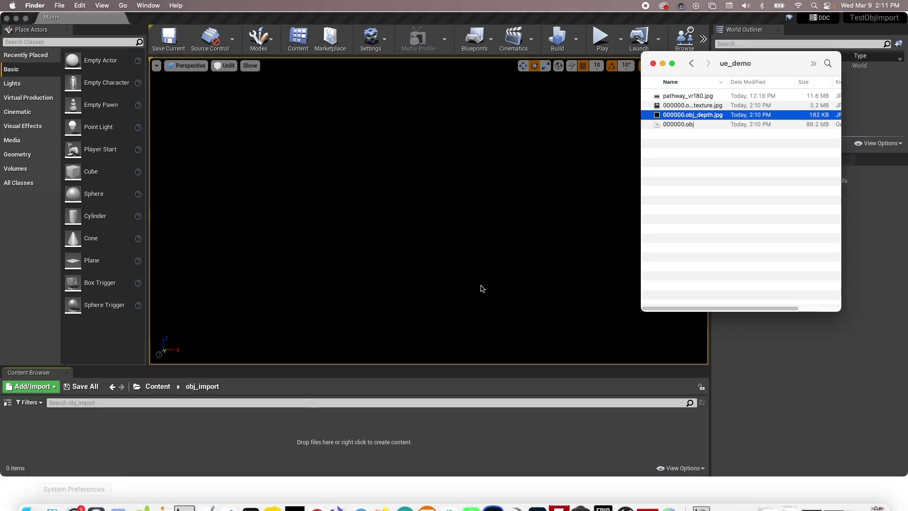
click(695, 126)
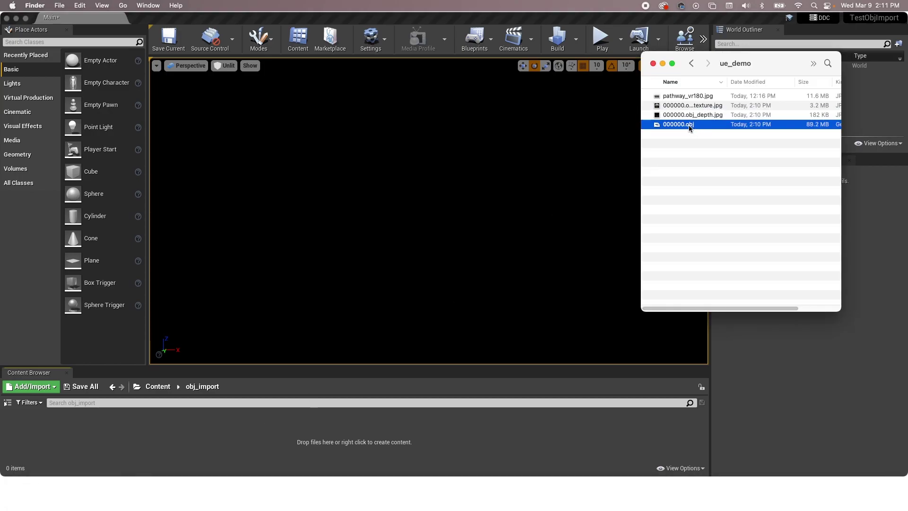
drag(689, 125, 84, 446)
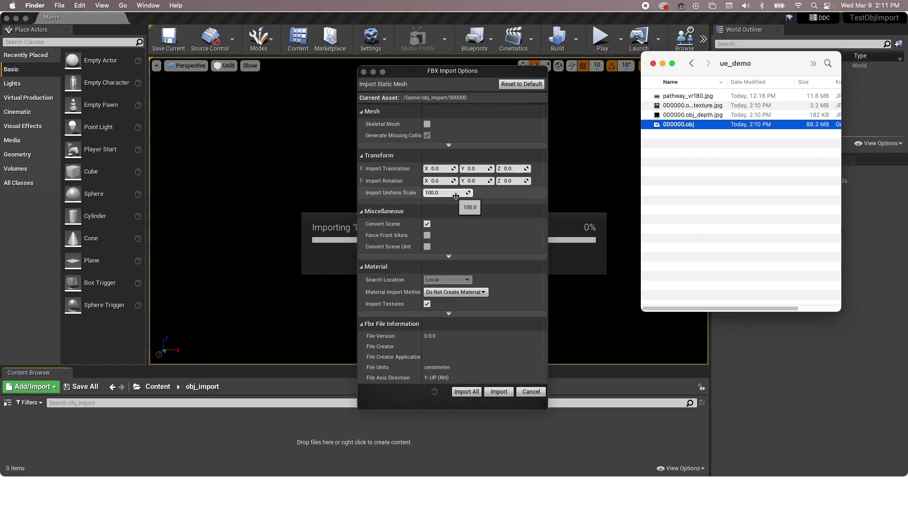
Step: Import 000000.obj as a static mesh with Import All and dismiss the Message Log
click(467, 392)
click(467, 392)
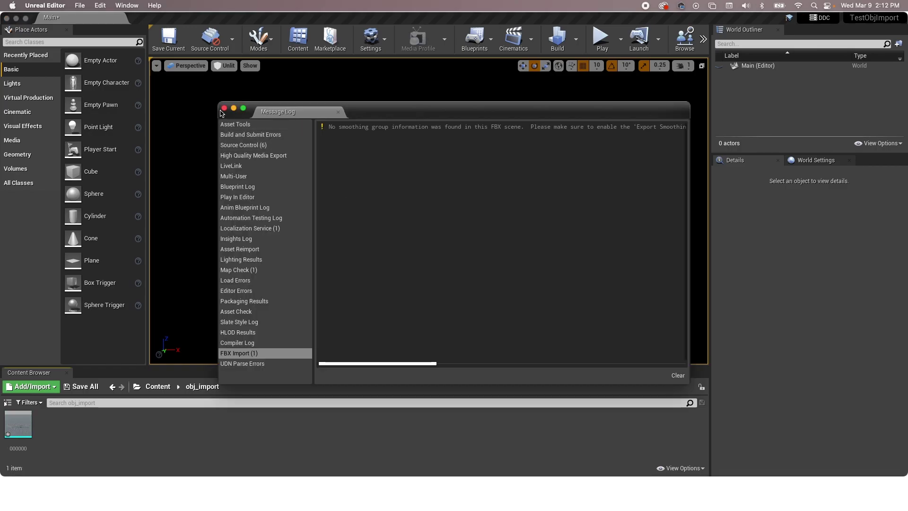
click(223, 108)
mouse_move(14, 434)
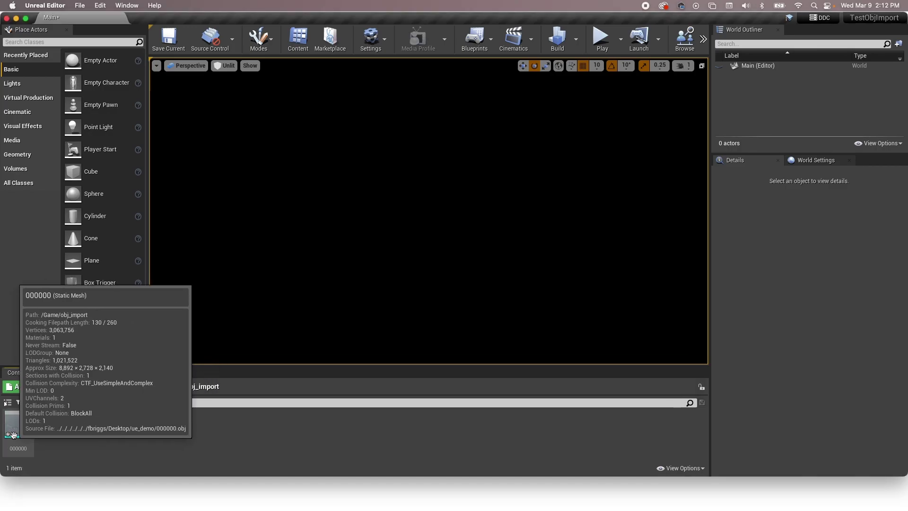
Step: Place mesh 000000 in the level and import the texture JPG into obj_import
drag(15, 434, 456, 227)
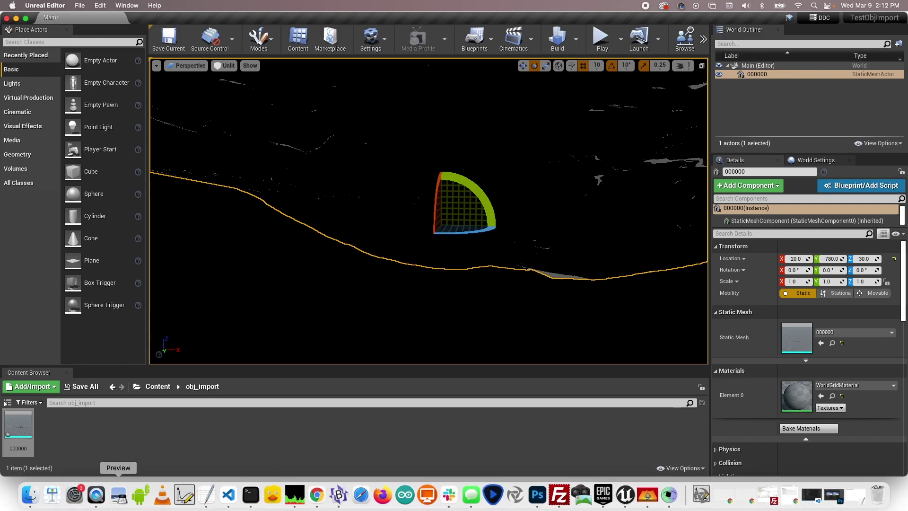
click(30, 495)
click(716, 216)
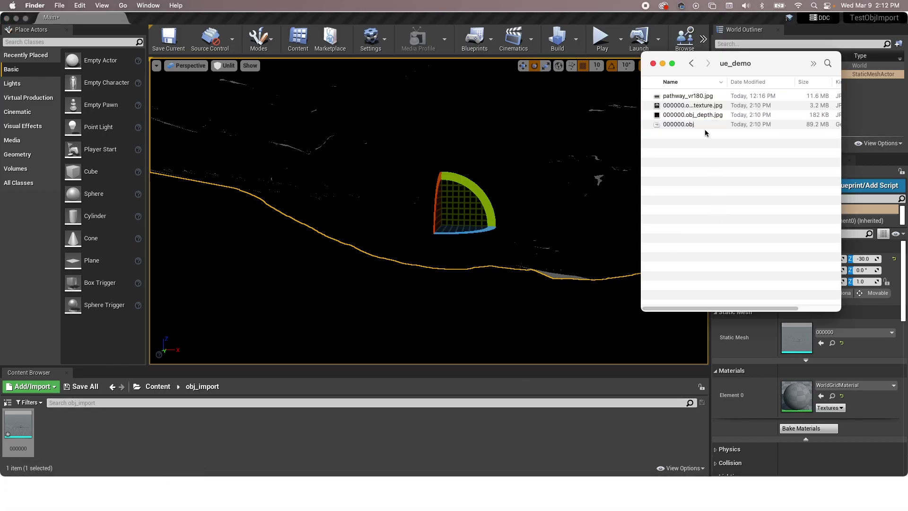
click(714, 106)
drag(705, 112, 136, 446)
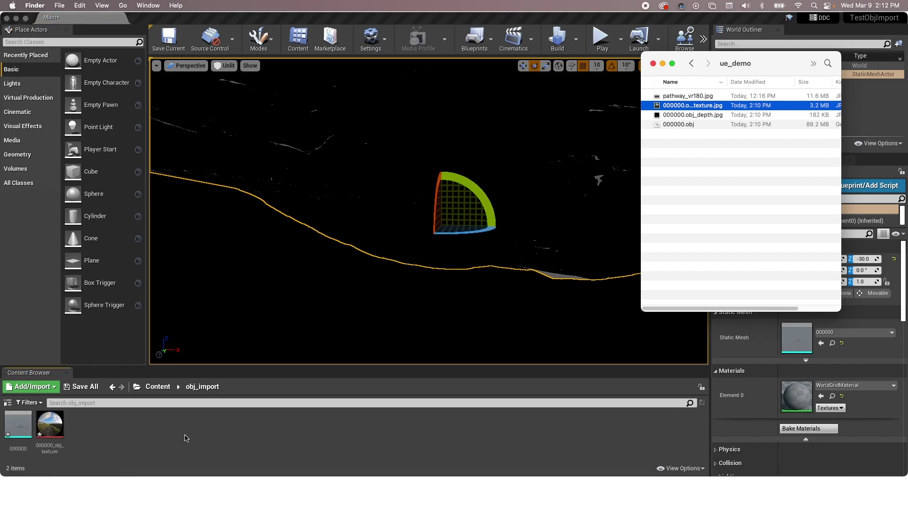
Step: Apply the texture to the mesh, creating 000000_obj_texture_Mat, and select that material
click(186, 438)
drag(50, 428, 654, 165)
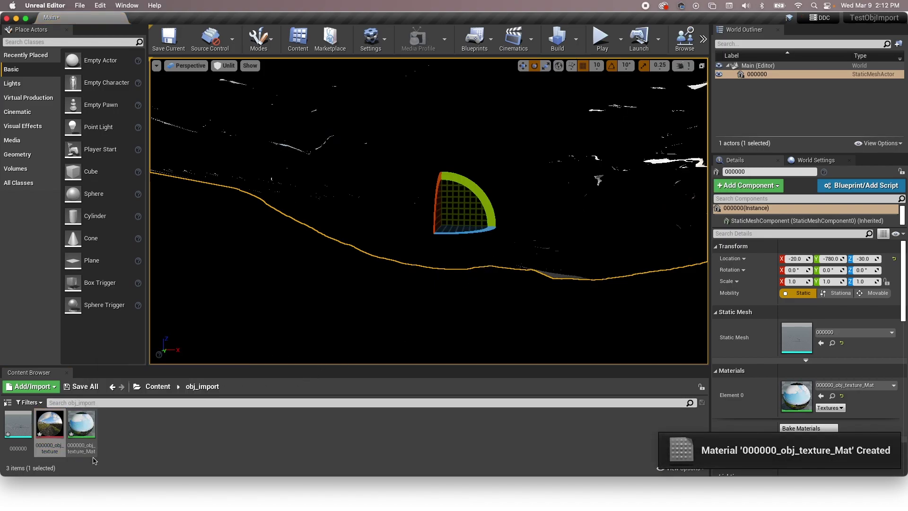
click(81, 424)
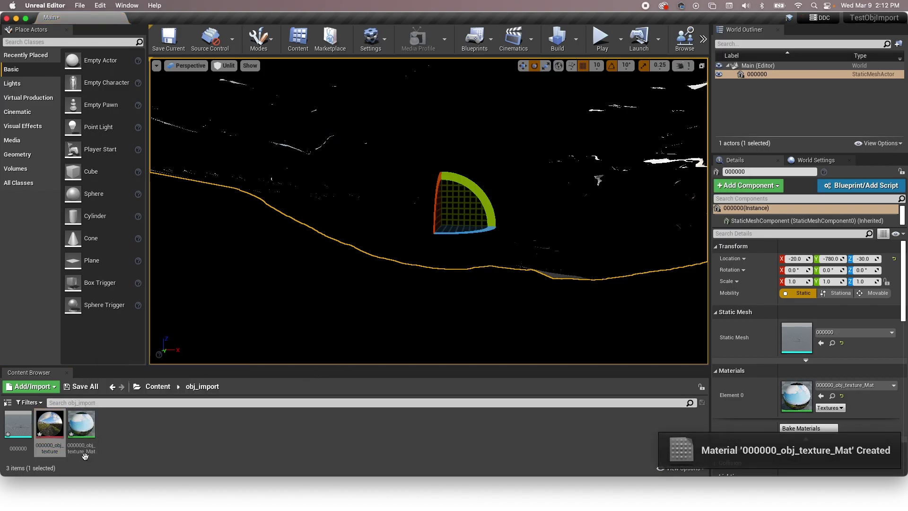
Step: Open 000000_obj_texture_Mat and set its Shading Model to Unlit
double_click(82, 423)
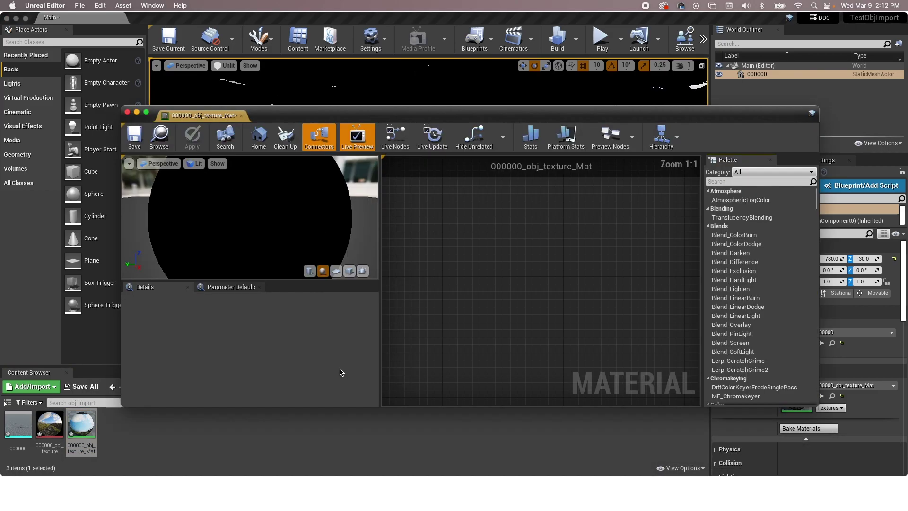
scroll(210, 313, down, 3)
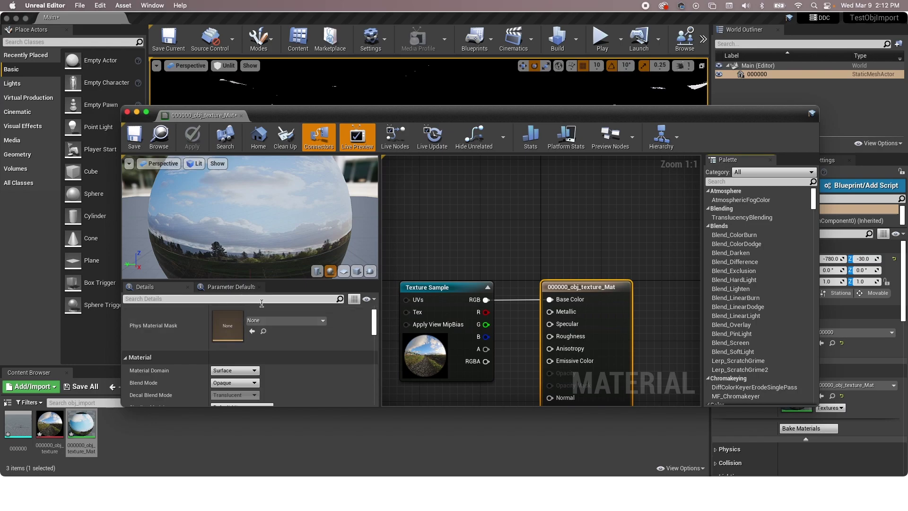
scroll(309, 331, down, 2)
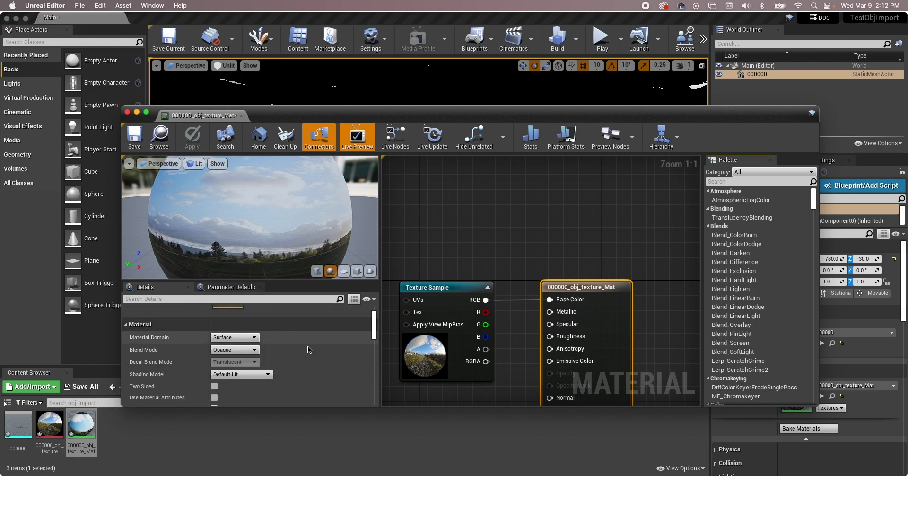
click(232, 373)
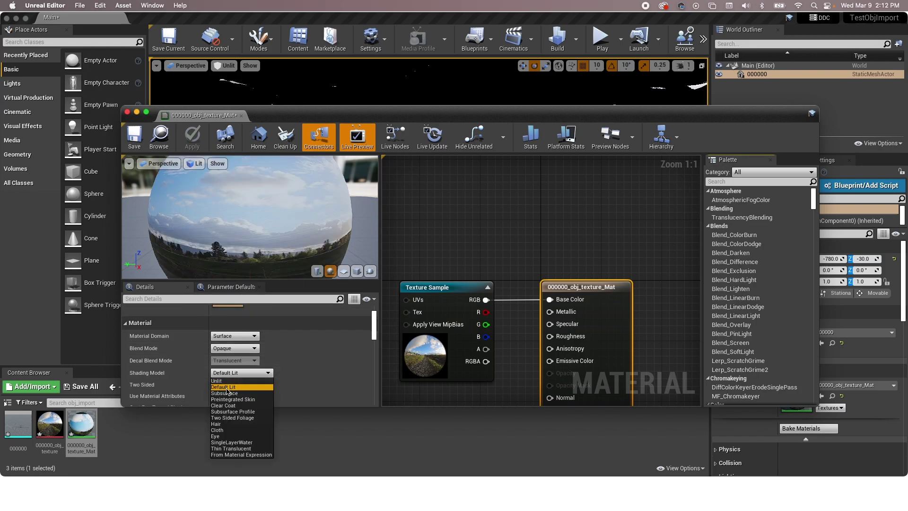
click(229, 383)
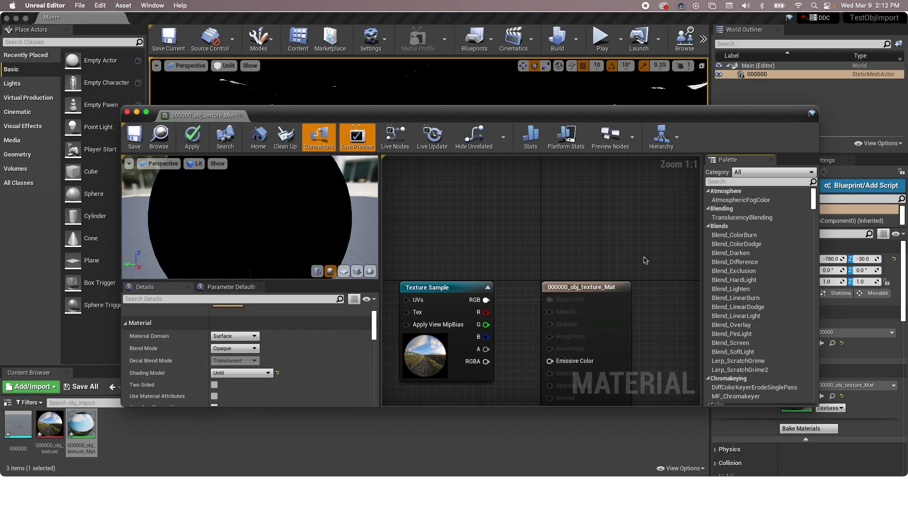
Step: Connect the texture RGB to Emissive Color, enable Two Sided, and close the material editor
scroll(650, 264, down, 4)
scroll(603, 237, up, 2)
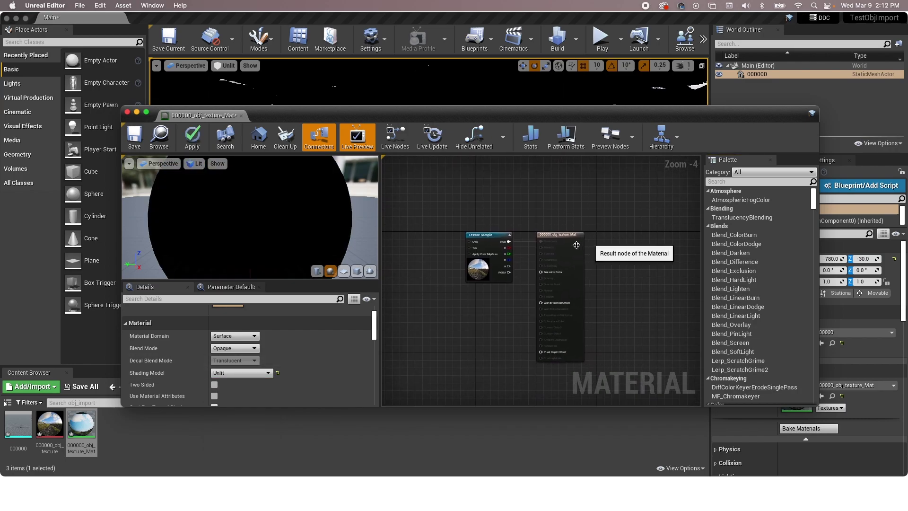
scroll(596, 257, up, 1)
scroll(596, 258, up, 1)
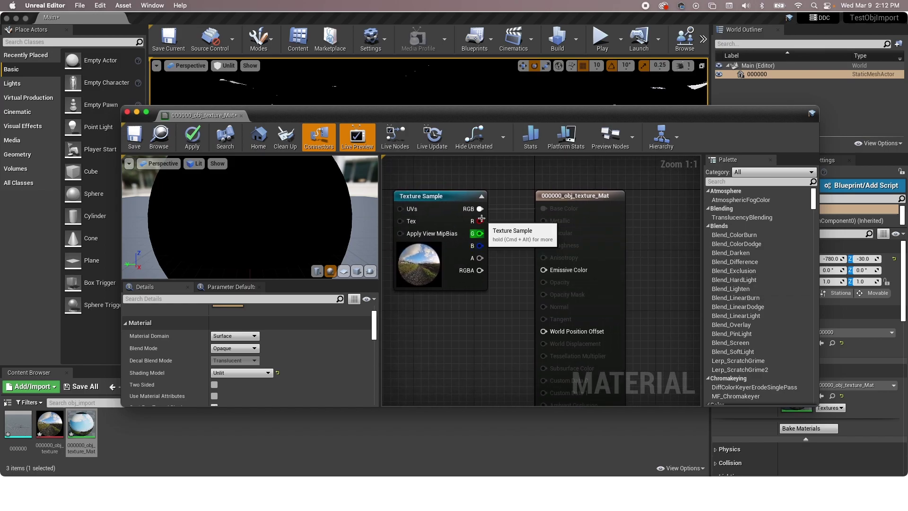
drag(479, 209, 544, 271)
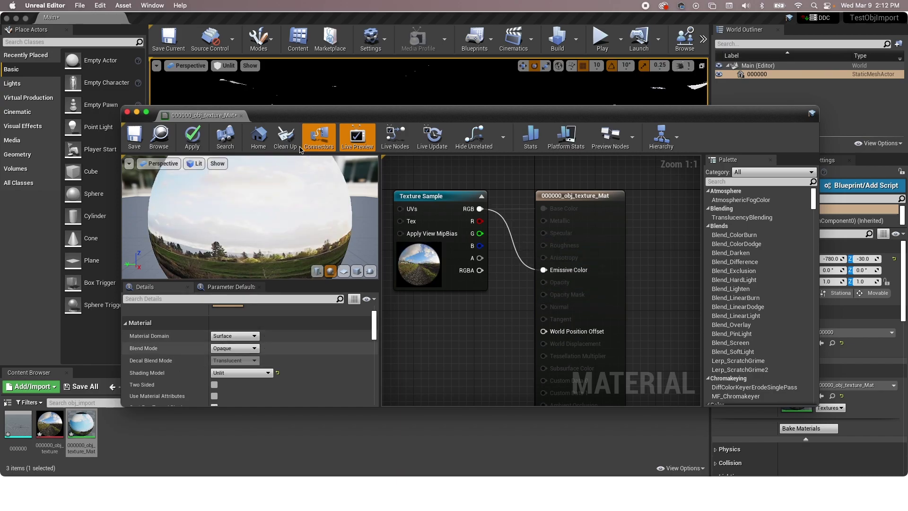
scroll(222, 374, down, 1)
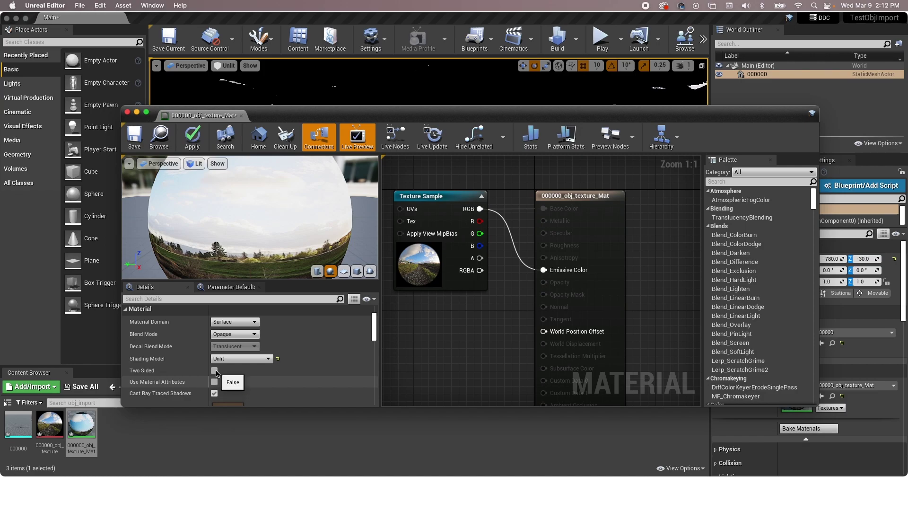
click(215, 372)
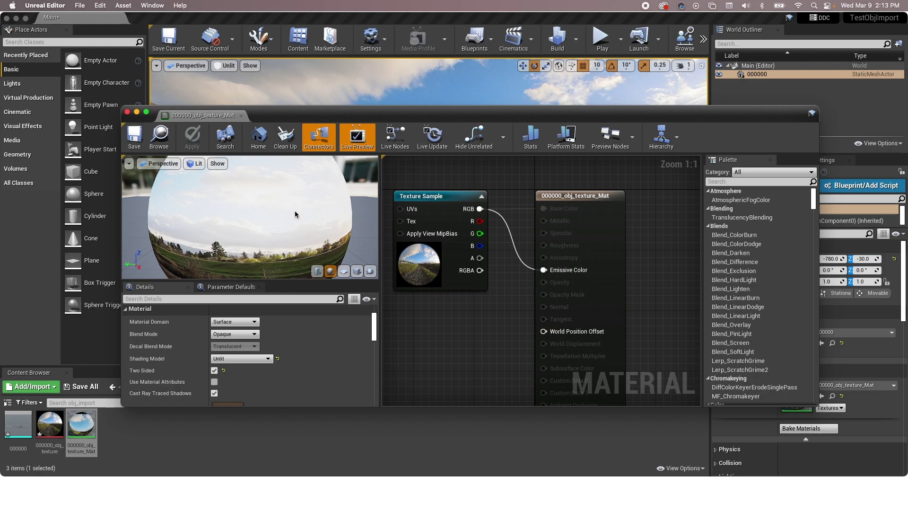
click(126, 113)
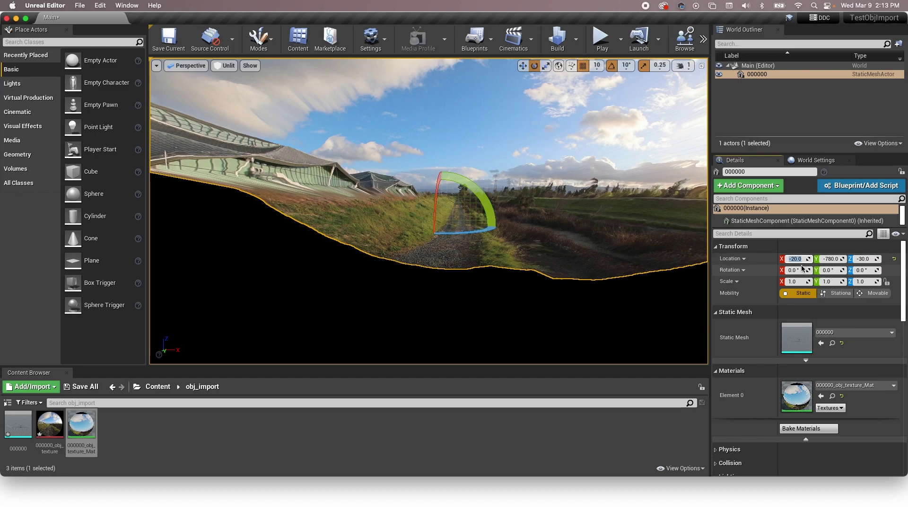
Step: Set mesh 000000's Location X, Y and Z to 0
click(794, 259)
text(0)
click(831, 259)
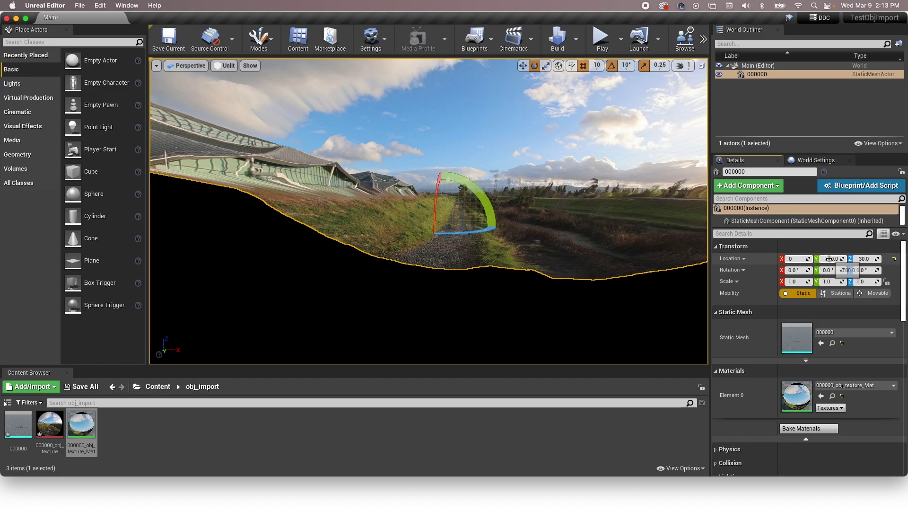
click(864, 259)
text(0)
key(Return)
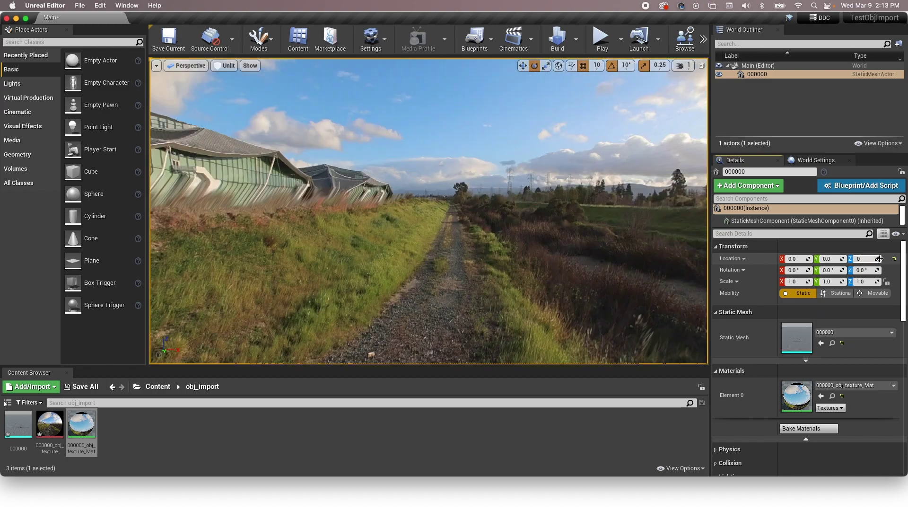